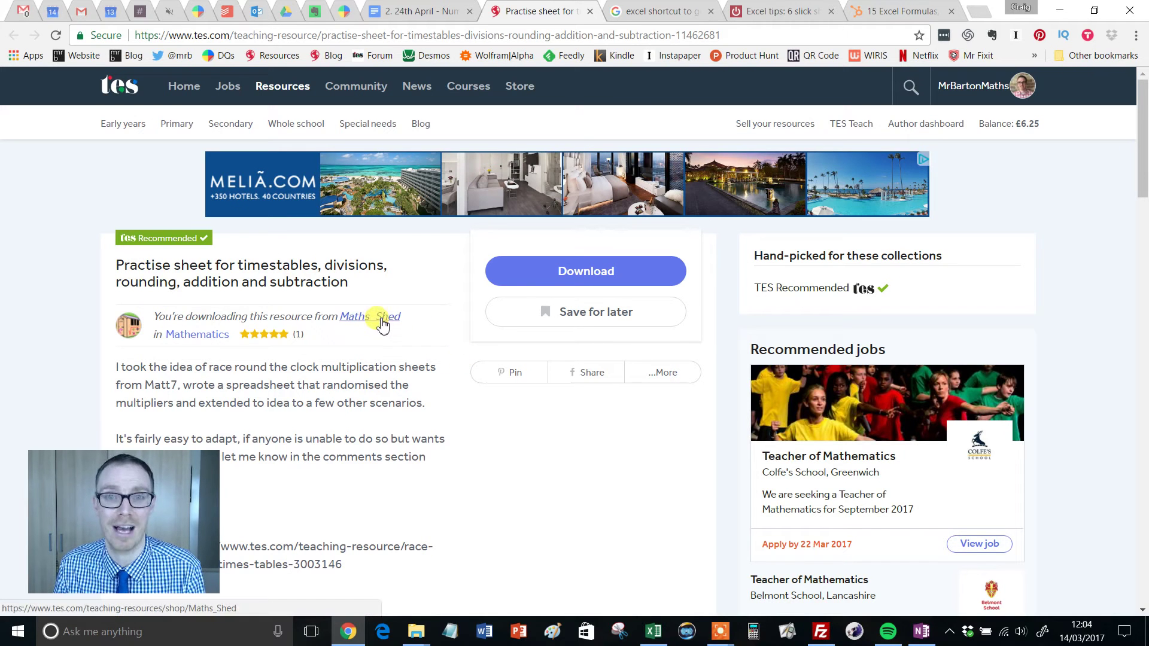
Scroll the TES resource page down to the Preview tab and race-track thumbnail
{"action": "scroll", "coordinate": [476, 484], "scroll_direction": "down", "scroll_amount": 4}
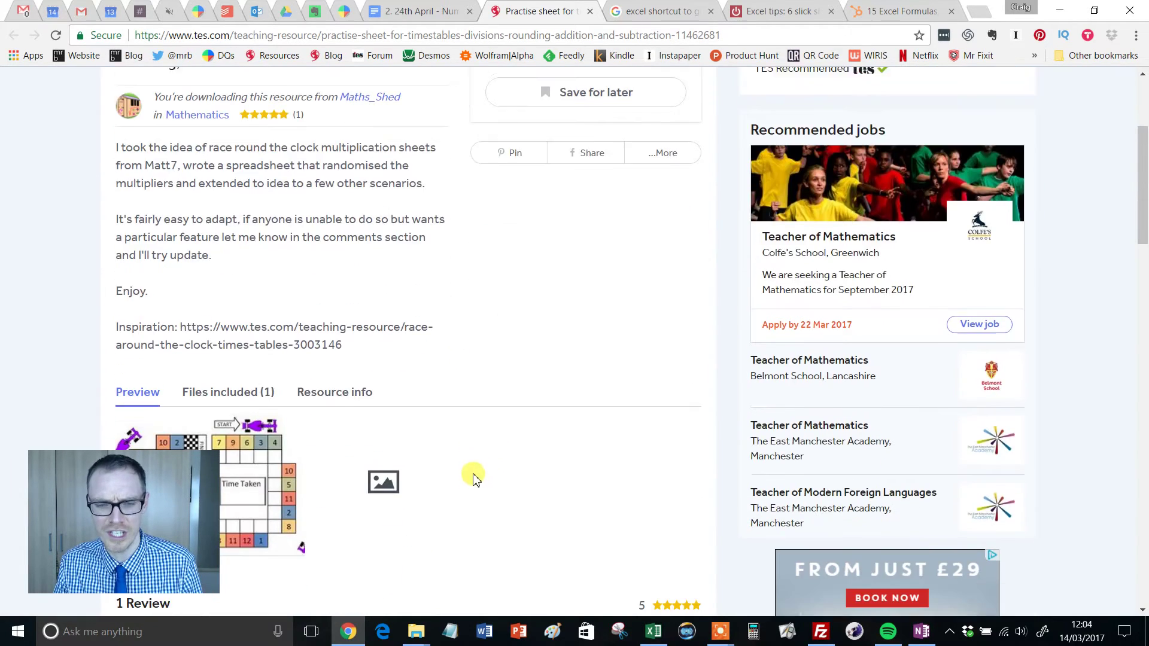
{"action": "scroll", "coordinate": [473, 478], "scroll_direction": "down", "scroll_amount": 3}
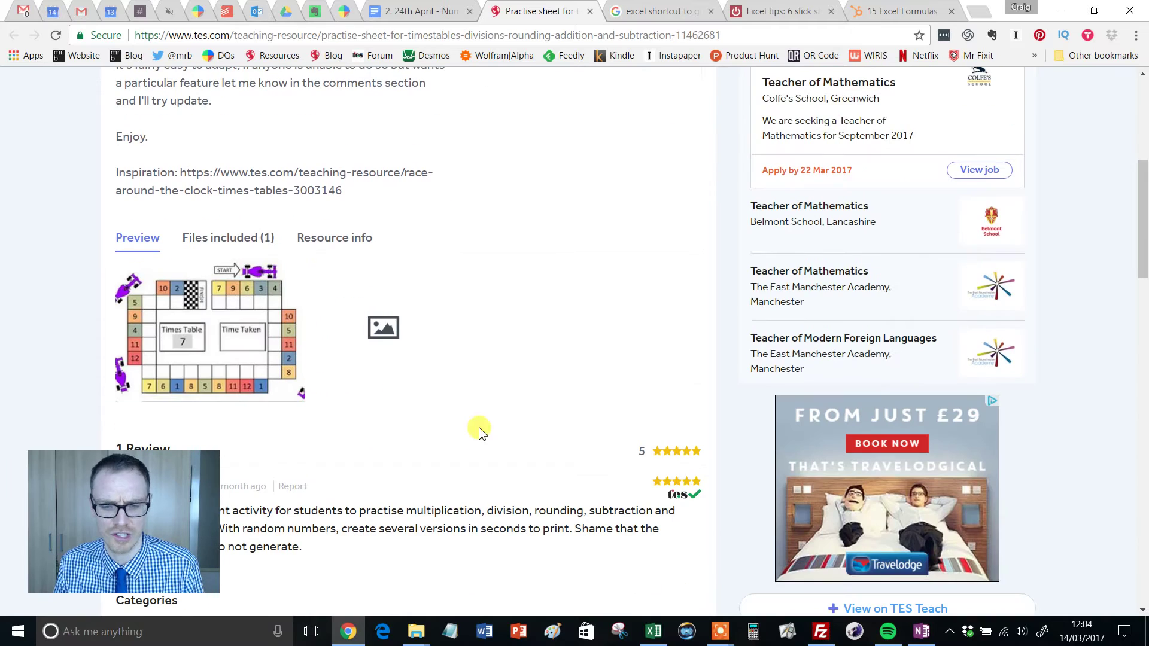
Bring the Race workbook forward, showing the Multiplication board at times table 7
{"action": "left_click", "coordinate": [652, 632]}
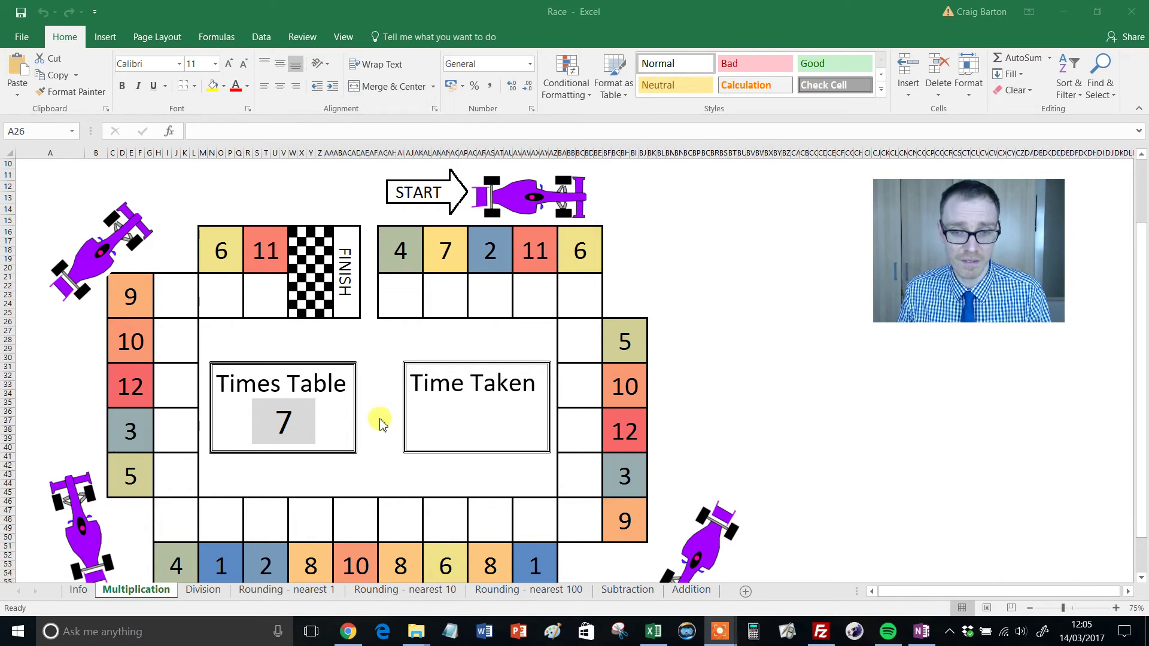
{"action": "left_click", "coordinate": [204, 590]}
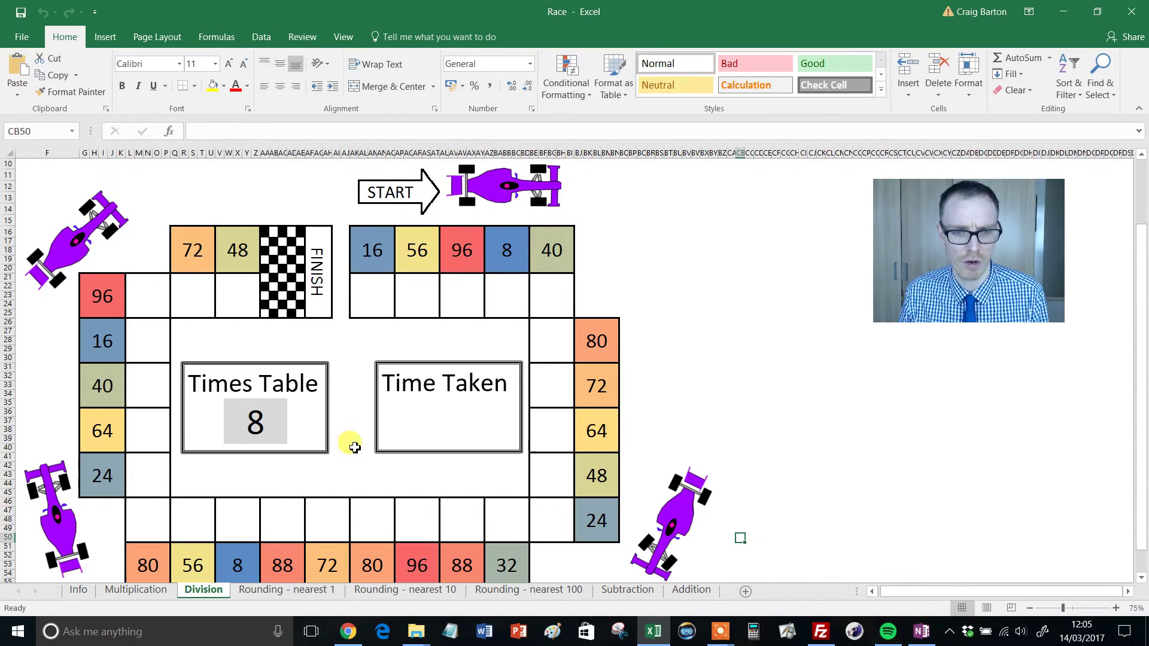
{"action": "scroll", "coordinate": [402, 397], "scroll_direction": "down", "scroll_amount": 1}
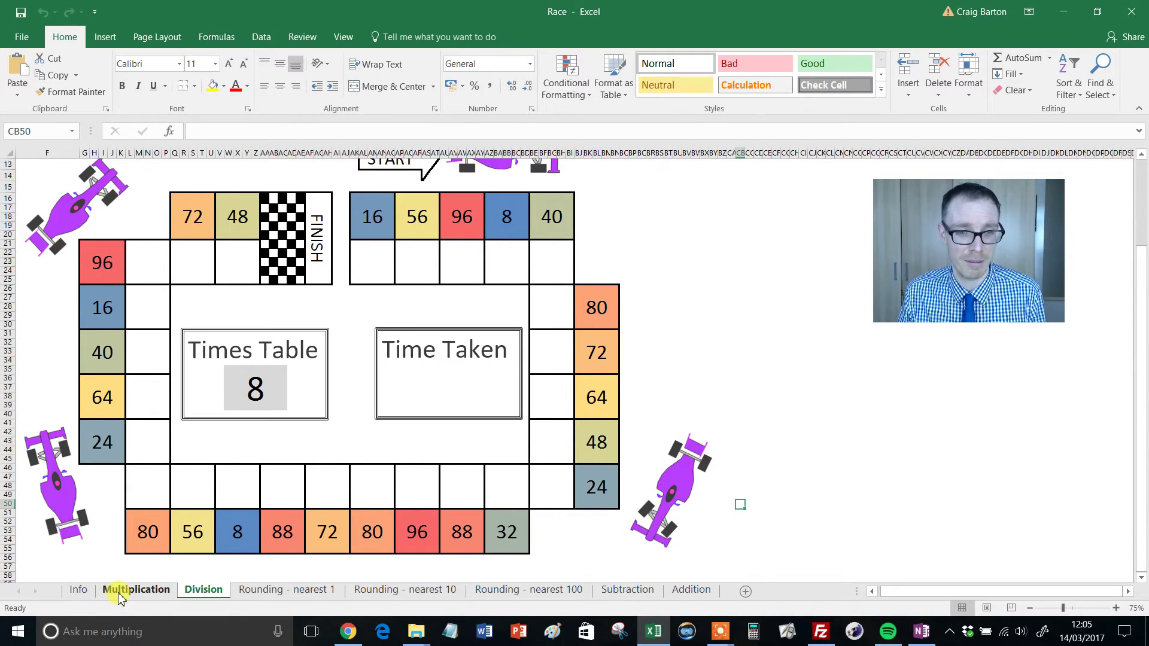
{"action": "left_click", "coordinate": [136, 591]}
{"action": "left_click", "coordinate": [206, 591]}
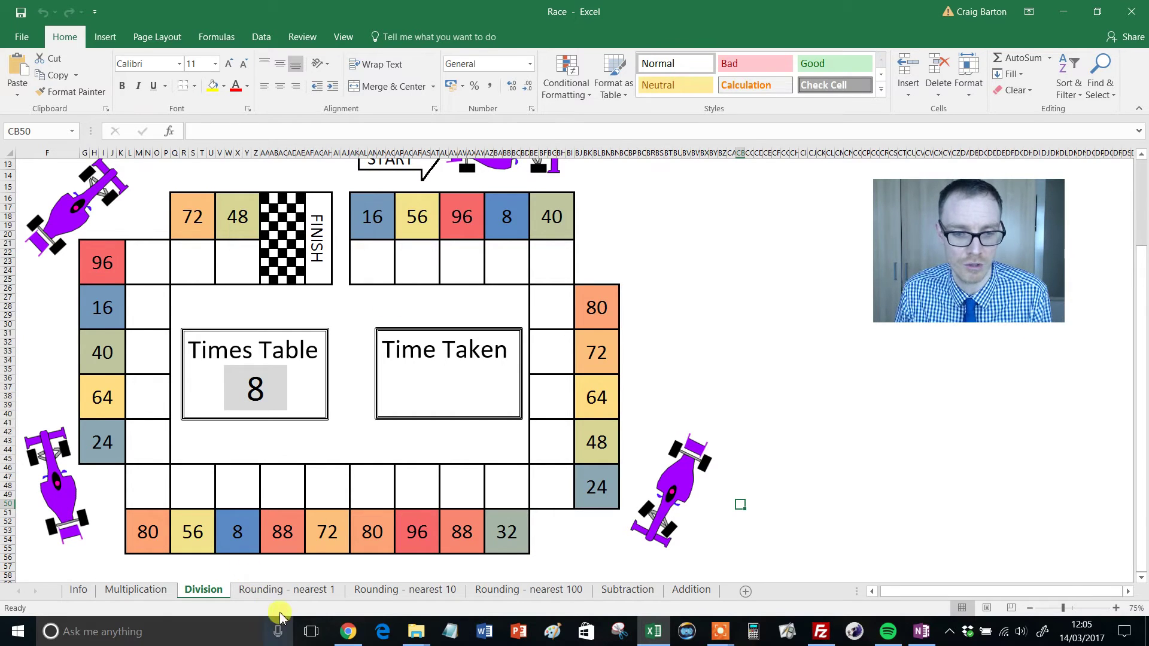
{"action": "left_click", "coordinate": [272, 594]}
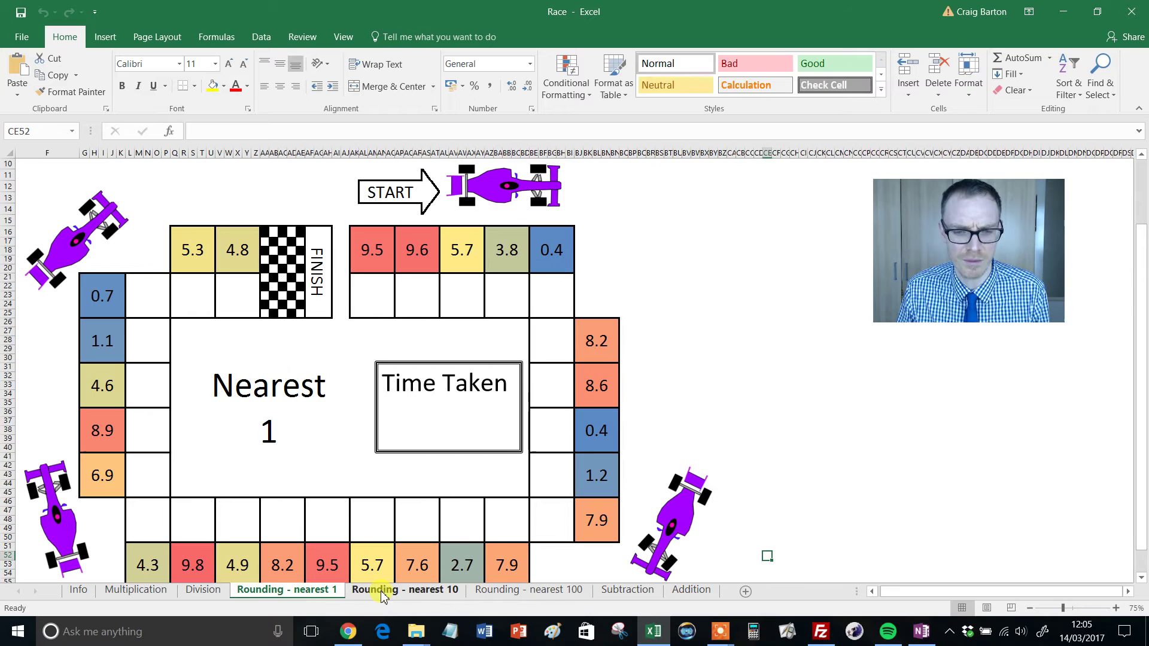
{"action": "left_click", "coordinate": [381, 593]}
{"action": "left_click", "coordinate": [506, 592]}
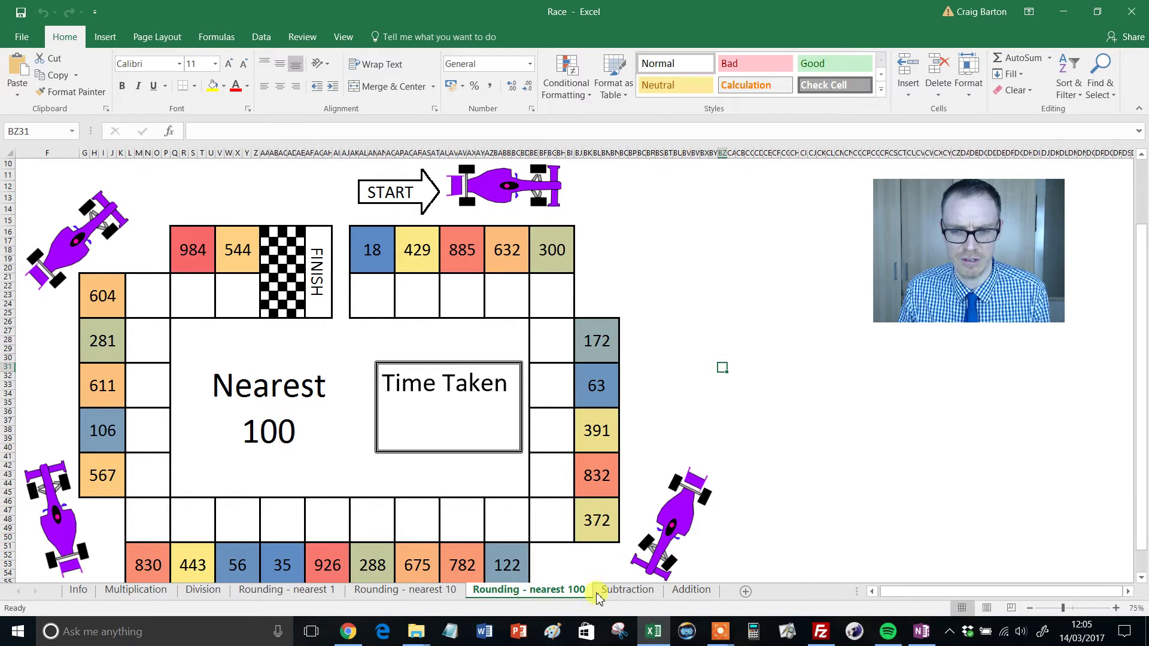
{"action": "left_click", "coordinate": [616, 592]}
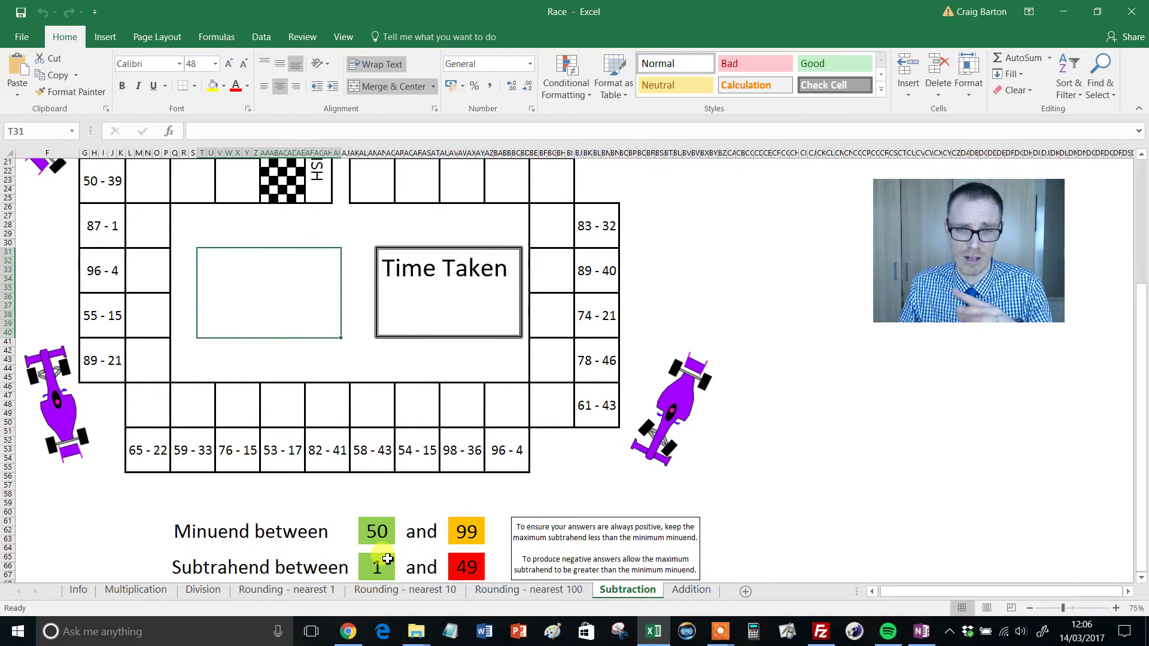
{"action": "left_click", "coordinate": [688, 590]}
{"action": "scroll", "coordinate": [469, 439], "scroll_direction": "down", "scroll_amount": 1}
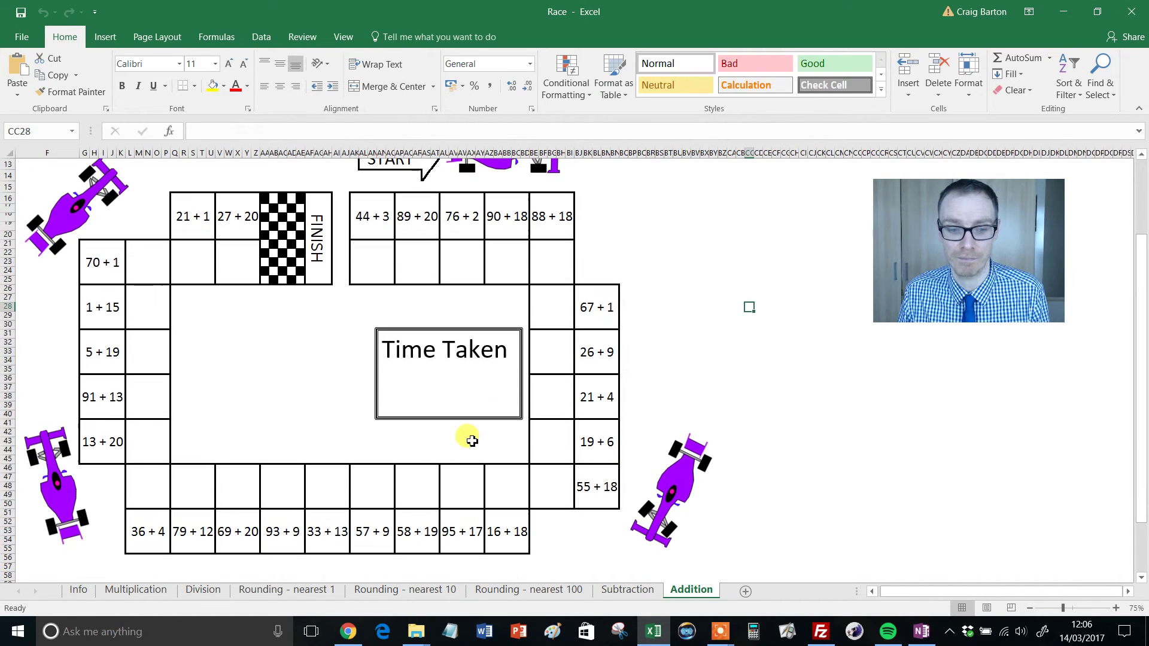
{"action": "left_click", "coordinate": [136, 589]}
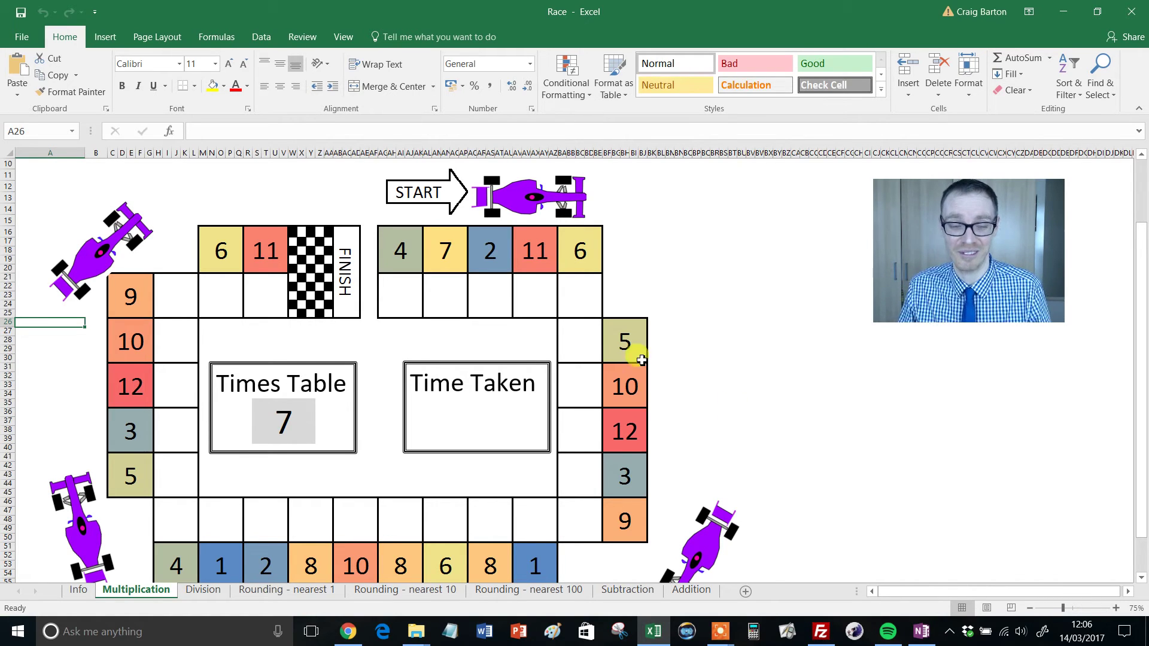
Move the Times Table box aside and change the Multiplication value from 7 to 6
{"action": "left_click", "coordinate": [267, 364]}
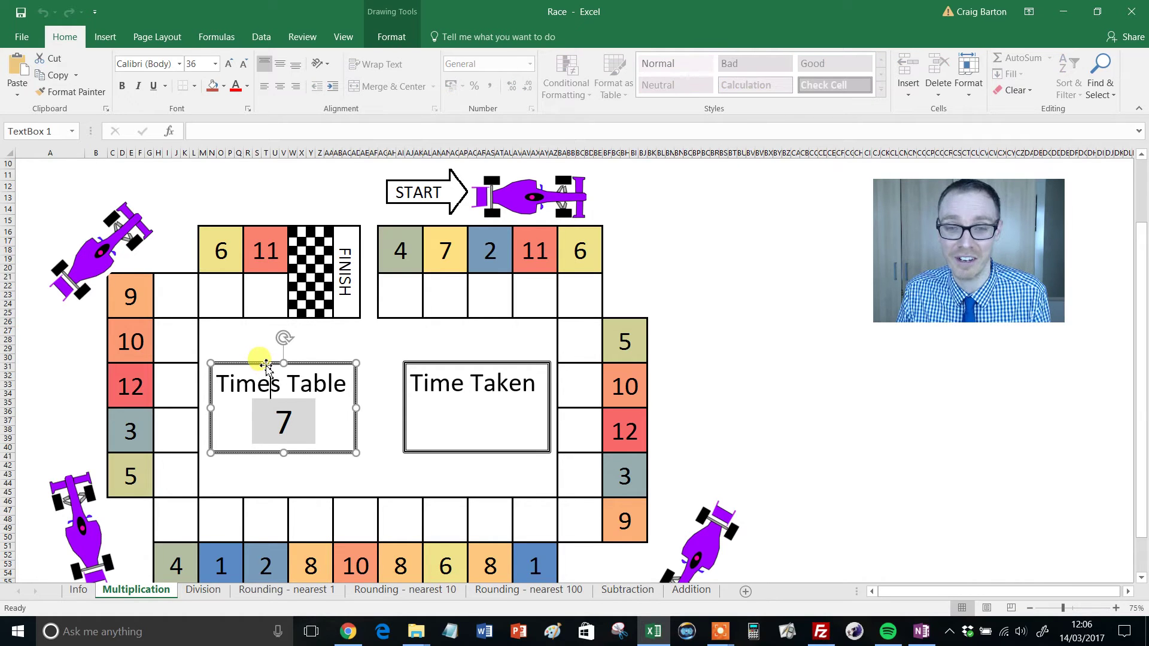
{"action": "left_click", "coordinate": [289, 425]}
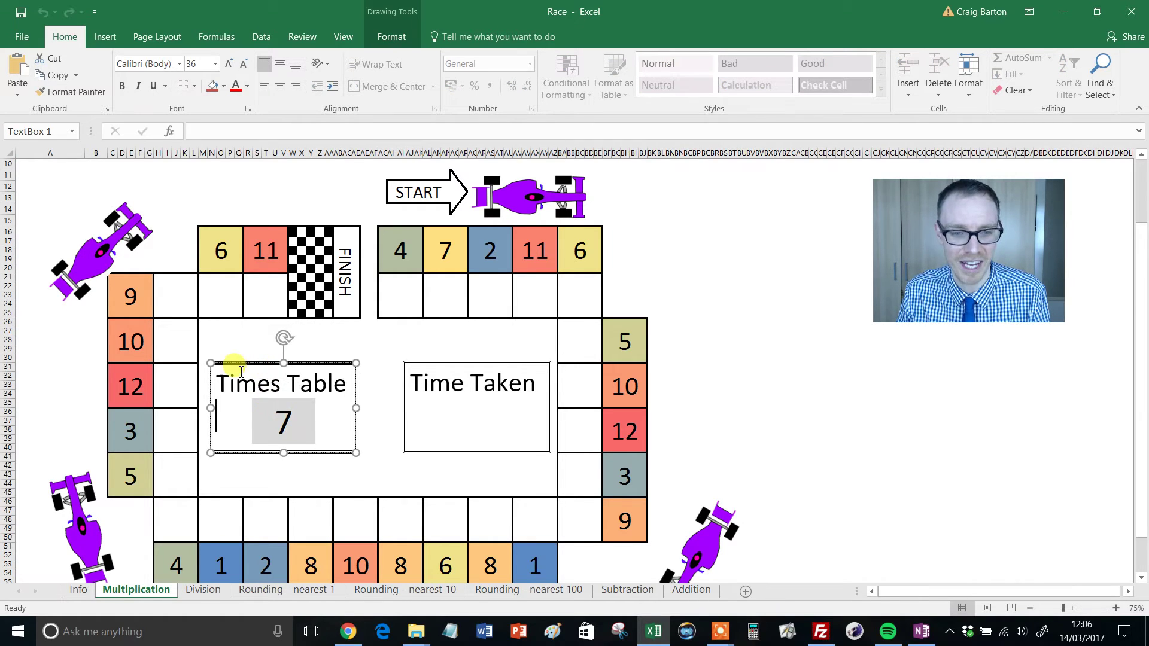
{"action": "left_click_drag", "start_coordinate": [240, 363], "coordinate": [302, 305]}
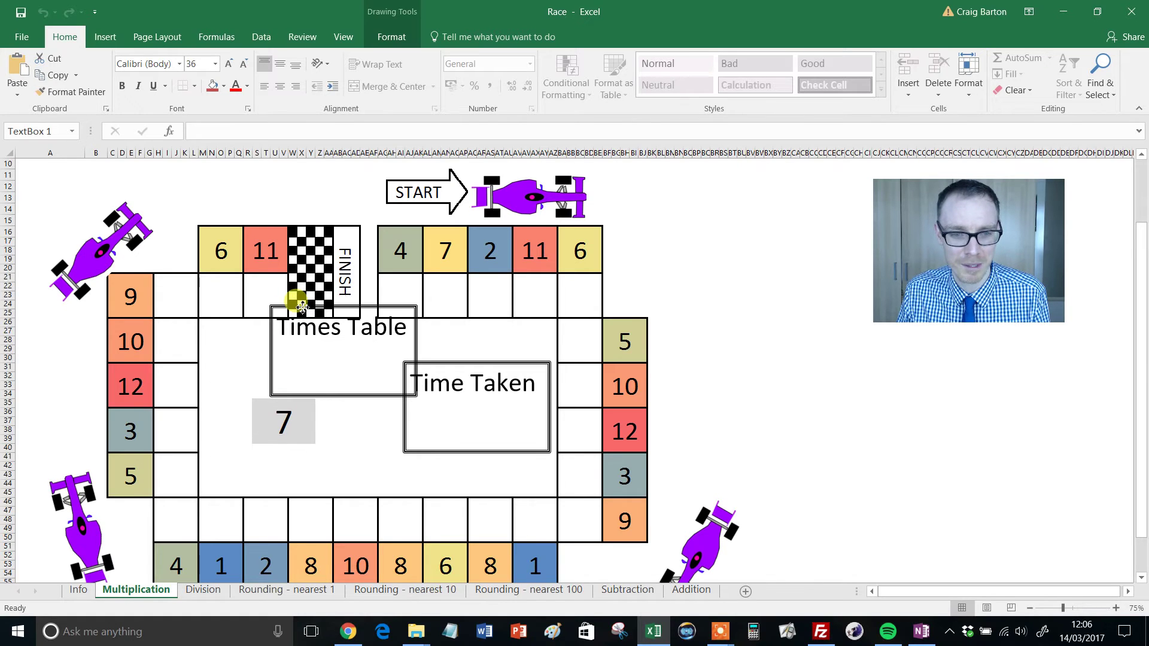
{"action": "left_click", "coordinate": [286, 425]}
{"action": "left_click", "coordinate": [206, 131]}
{"action": "key", "text": "BackSpace"}
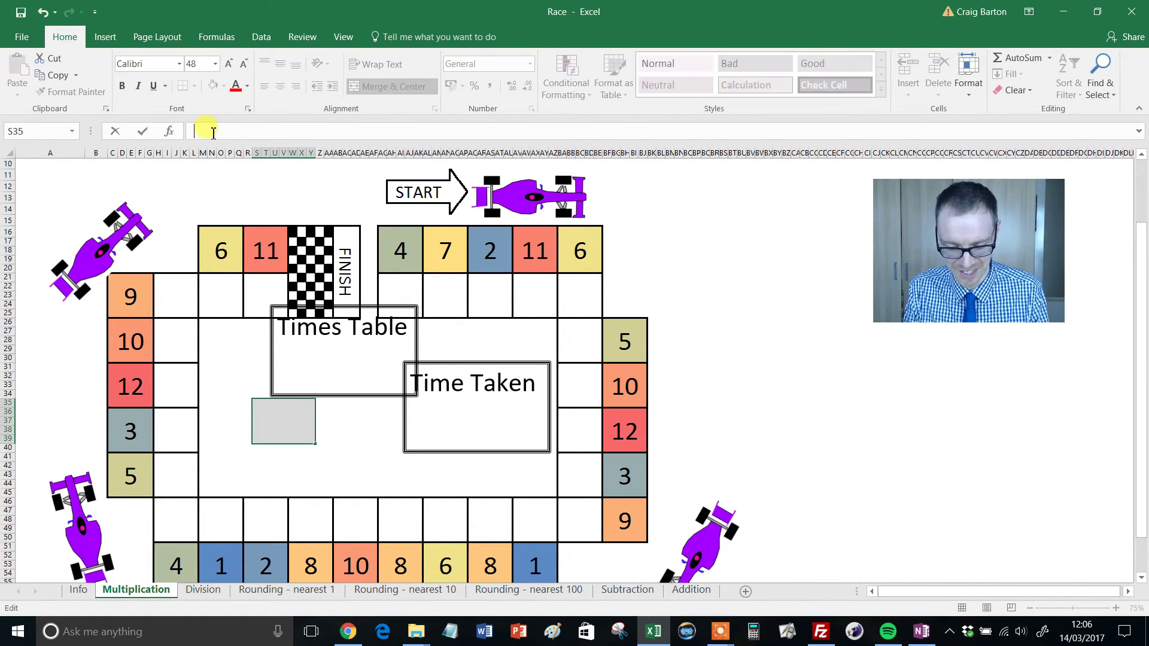
{"action": "type", "text": "6"}
{"action": "left_click", "coordinate": [364, 428]}
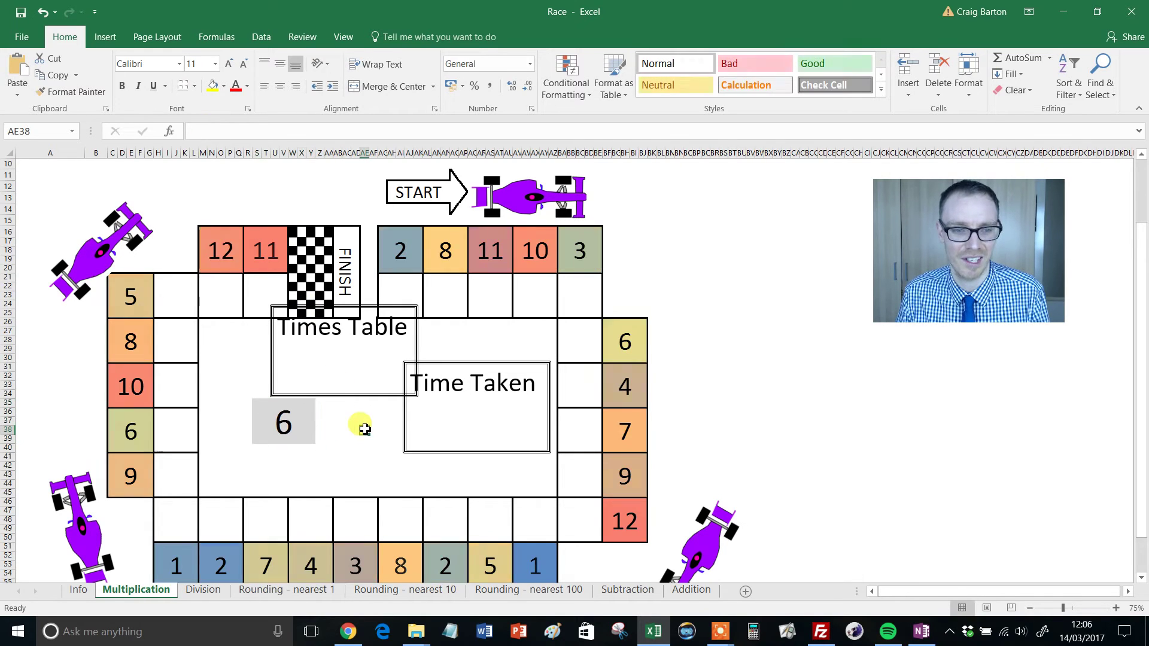
On the Division sheet, change the times-table value from 8 to 9
{"action": "left_click", "coordinate": [203, 590]}
{"action": "left_click", "coordinate": [287, 327]}
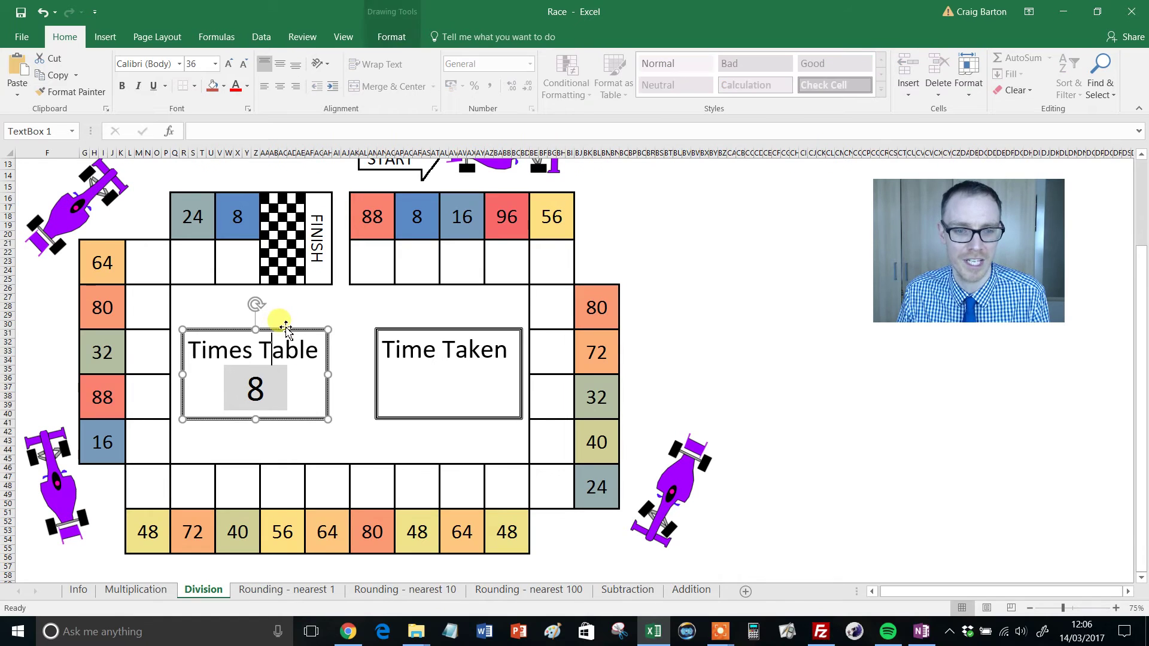
{"action": "left_click_drag", "start_coordinate": [281, 327], "coordinate": [356, 254]}
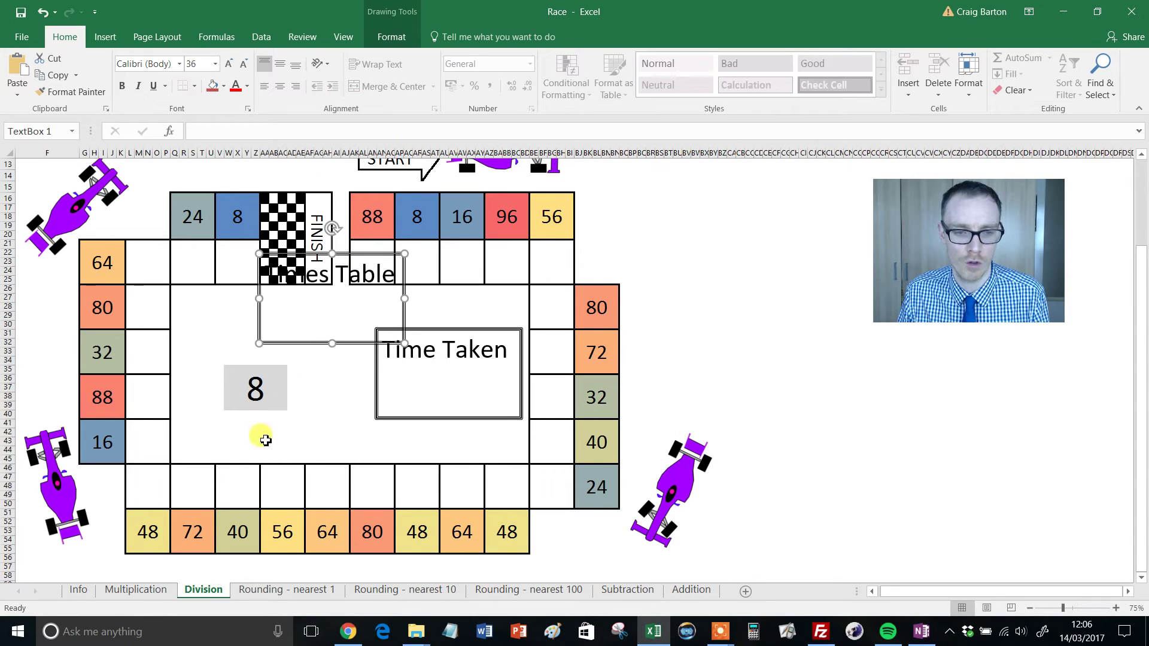
{"action": "left_click", "coordinate": [251, 386]}
{"action": "left_click", "coordinate": [205, 129]}
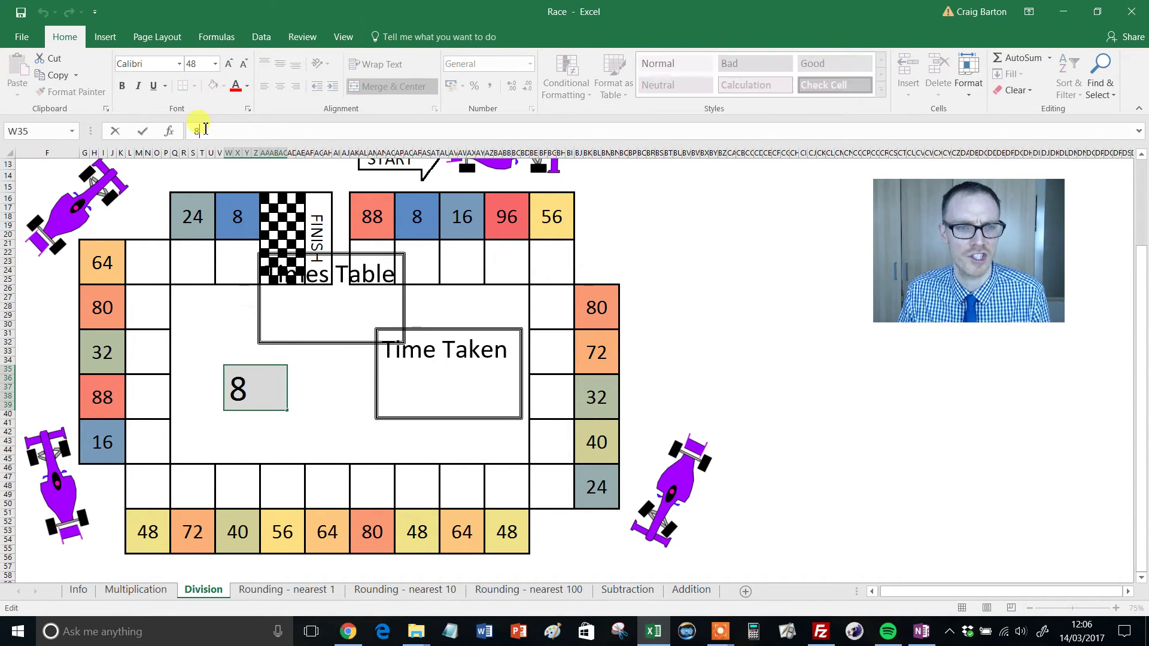
{"action": "key", "text": "BackSpace"}
{"action": "type", "text": "9"}
{"action": "left_click", "coordinate": [344, 423]}
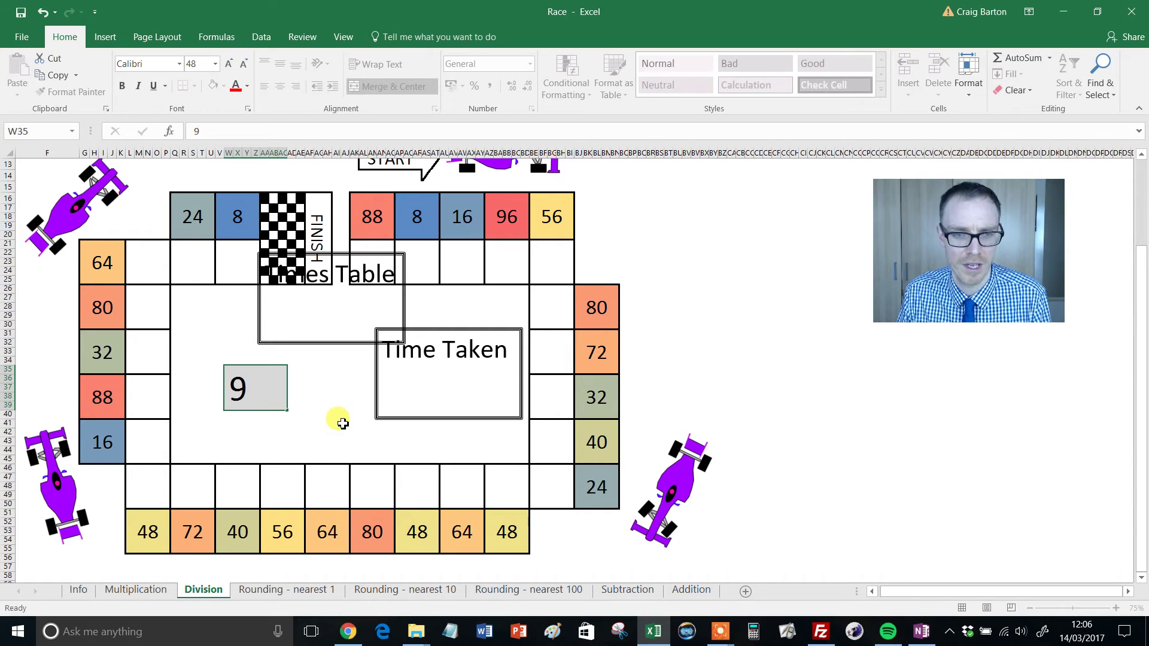
Reposition the Times Table box around the 9 and return to the TES resource page
{"action": "mouse_move", "coordinate": [310, 340]}
{"action": "left_mouse_down"}
{"action": "mouse_move", "coordinate": [225, 402]}
{"action": "mouse_move", "coordinate": [236, 415]}
{"action": "left_mouse_up"}
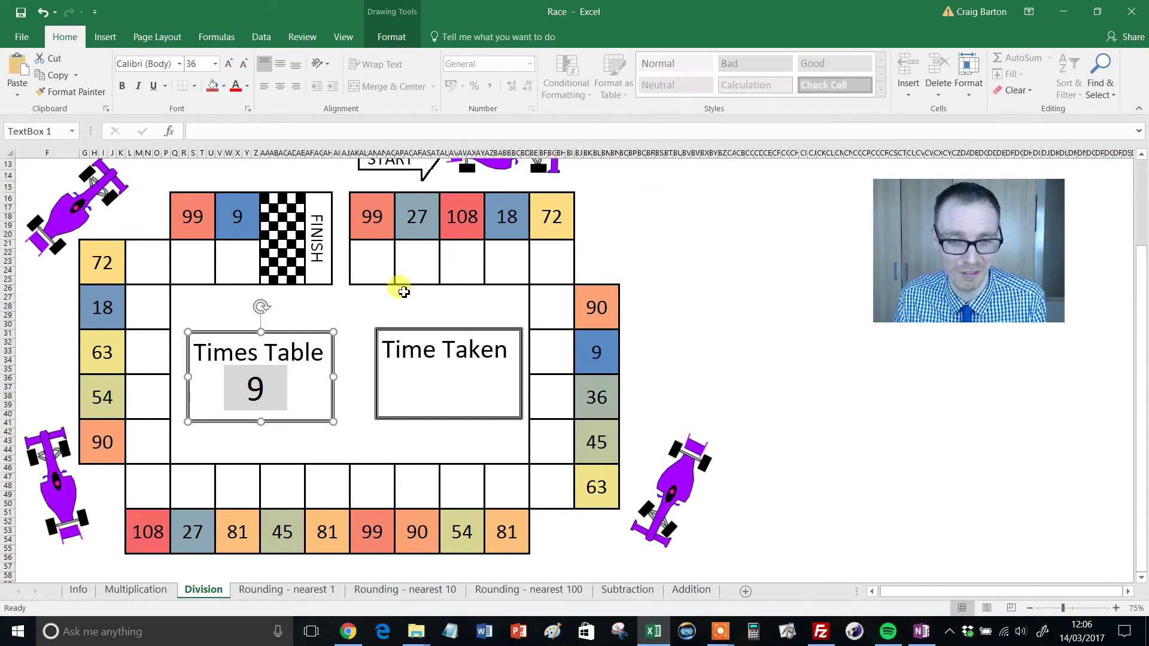
{"action": "left_click", "coordinate": [639, 217]}
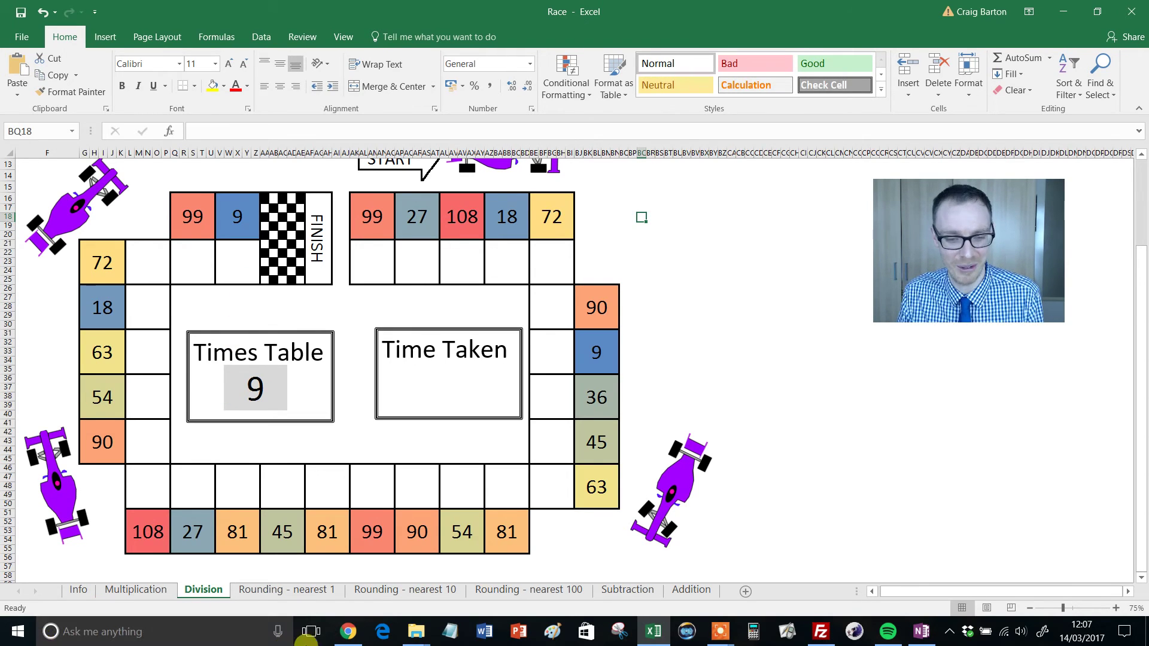
{"action": "left_click", "coordinate": [347, 631]}
{"action": "scroll", "coordinate": [353, 421], "scroll_direction": "up", "scroll_amount": 6}
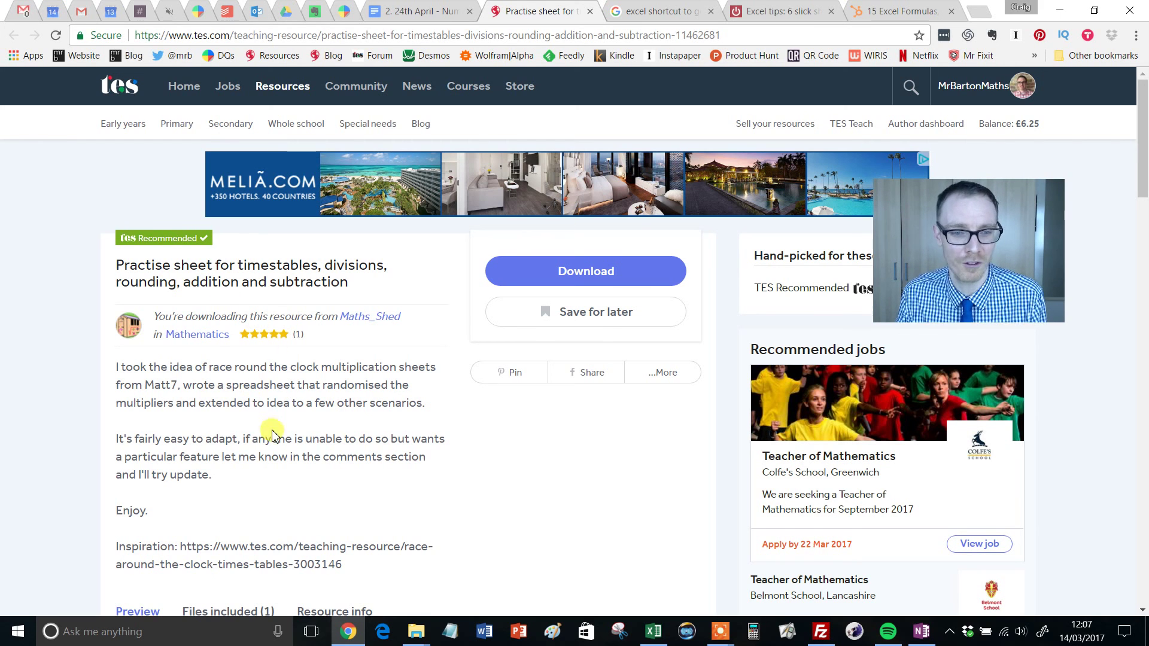
{"action": "scroll", "coordinate": [282, 439], "scroll_direction": "down", "scroll_amount": 9}
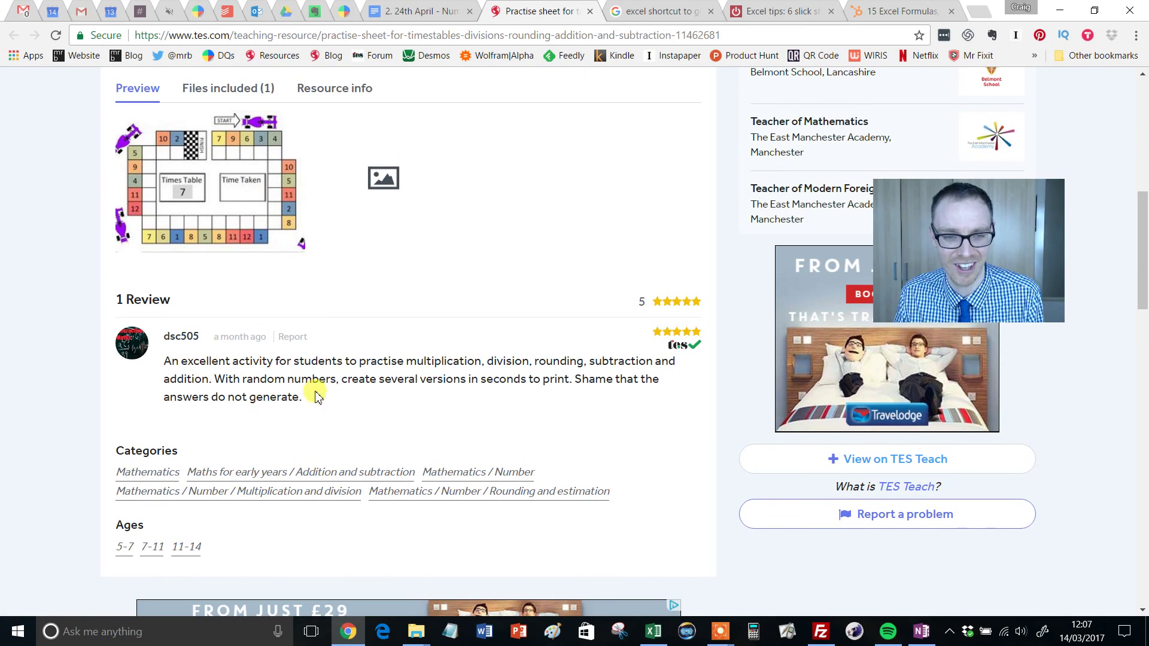
{"action": "left_click_drag", "start_coordinate": [577, 391], "coordinate": [574, 380]}
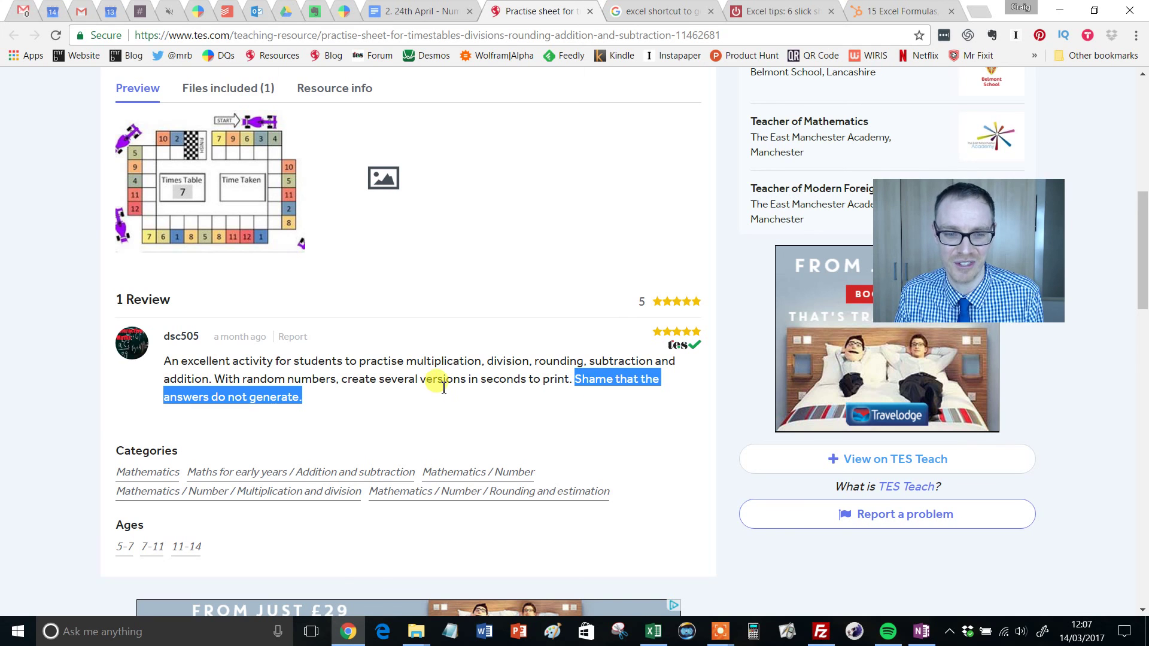
{"action": "scroll", "coordinate": [431, 389], "scroll_direction": "up", "scroll_amount": 9}
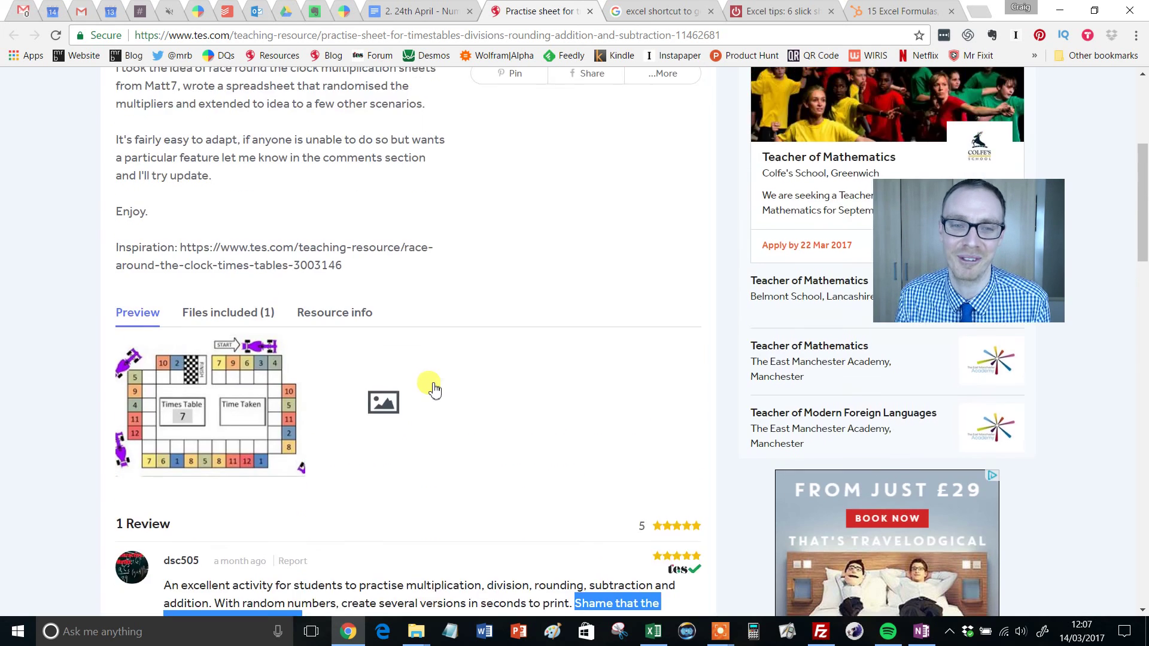